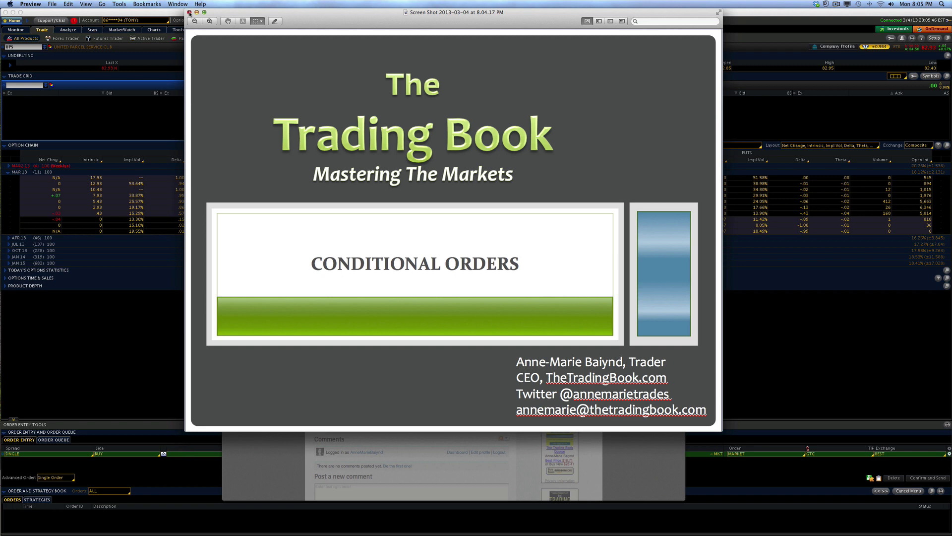
# Step: Close the Conditional Orders title slide to reveal the Silver membership table in Preview
pyautogui.click(188, 12)
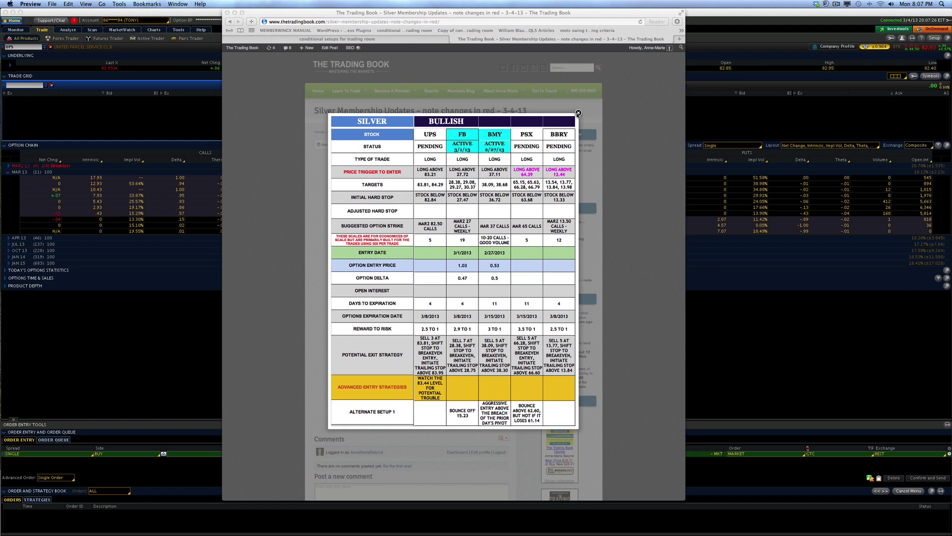
# Step: Close the Silver membership table and bring thinkorswim forward with the trade grid collapsed
pyautogui.click(235, 13)
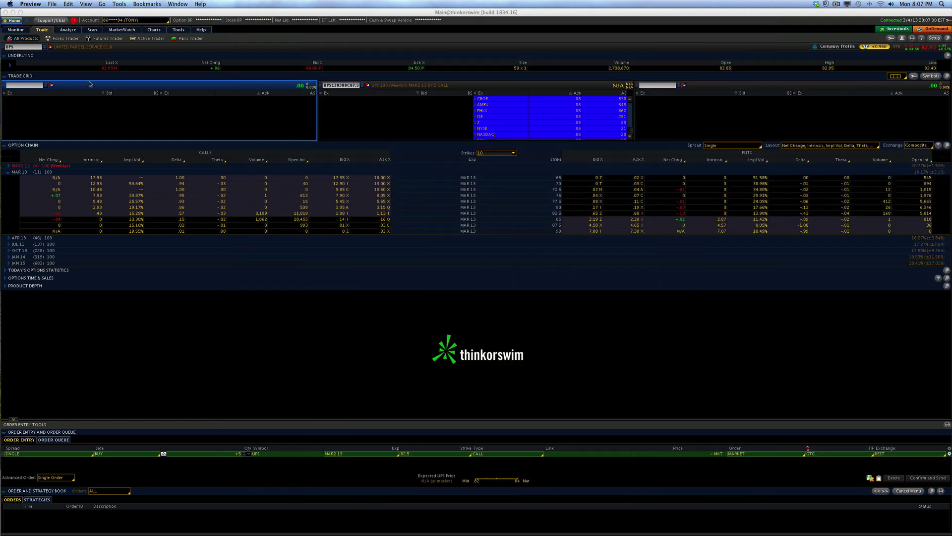
pyautogui.click(4, 79)
pyautogui.click(5, 78)
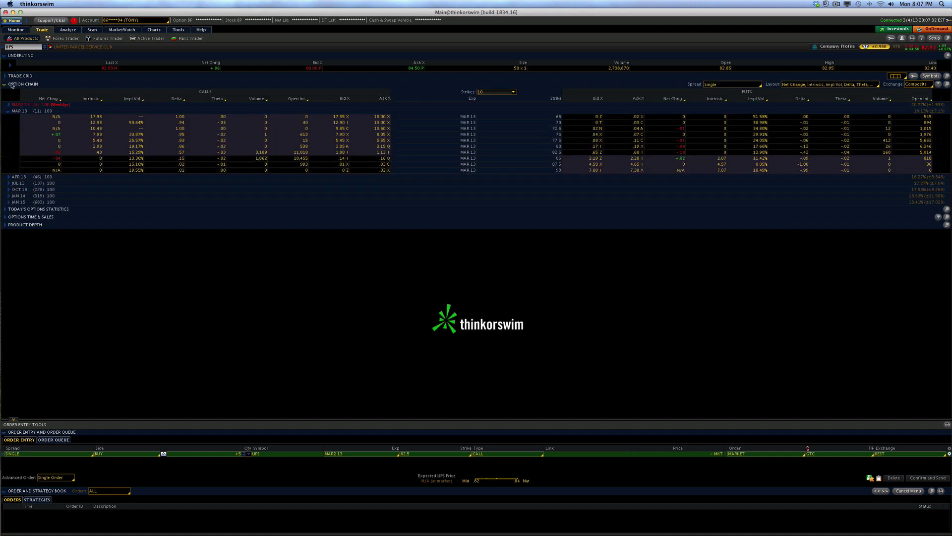
# Step: Create a BUY Custom order with OCO Bracket on the UPS MAR2 13 weekly 82.5 call
pyautogui.click(9, 106)
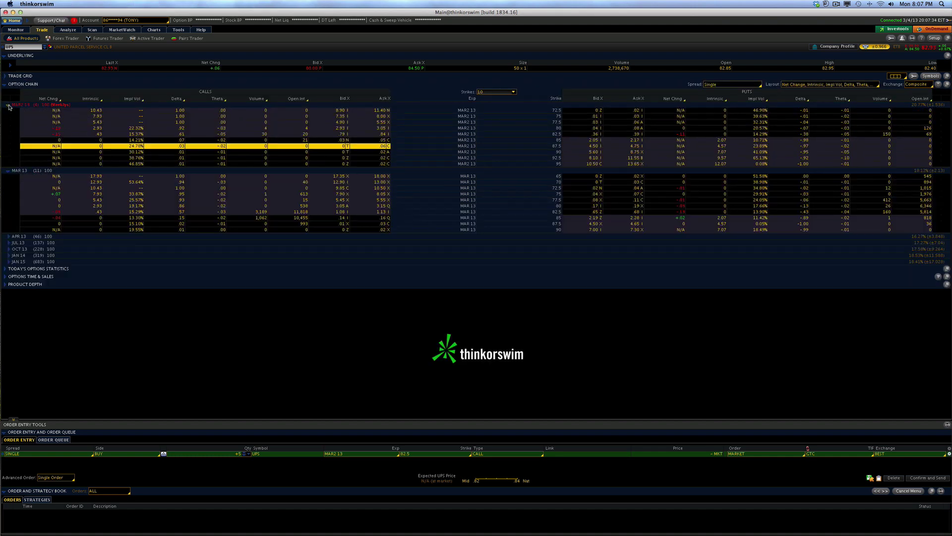
pyautogui.click(382, 135)
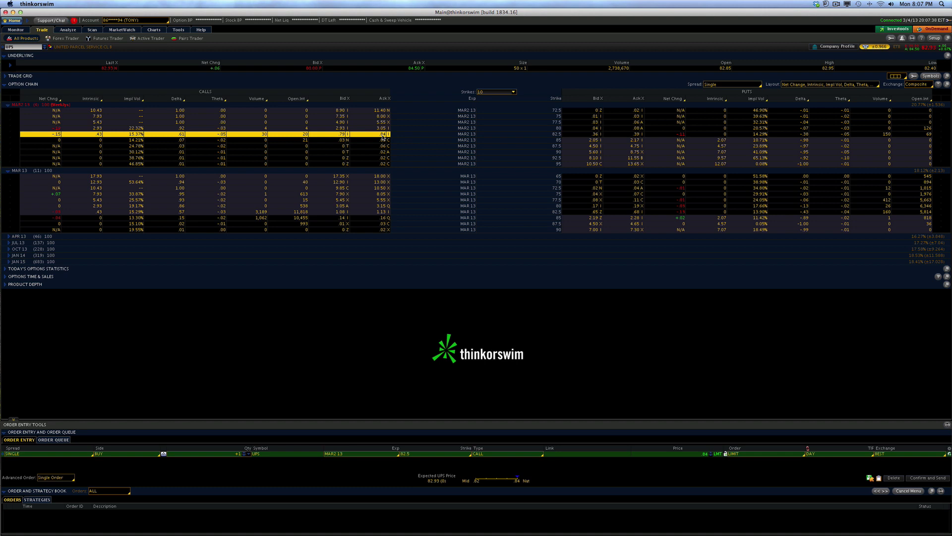
pyautogui.rightClick(383, 137)
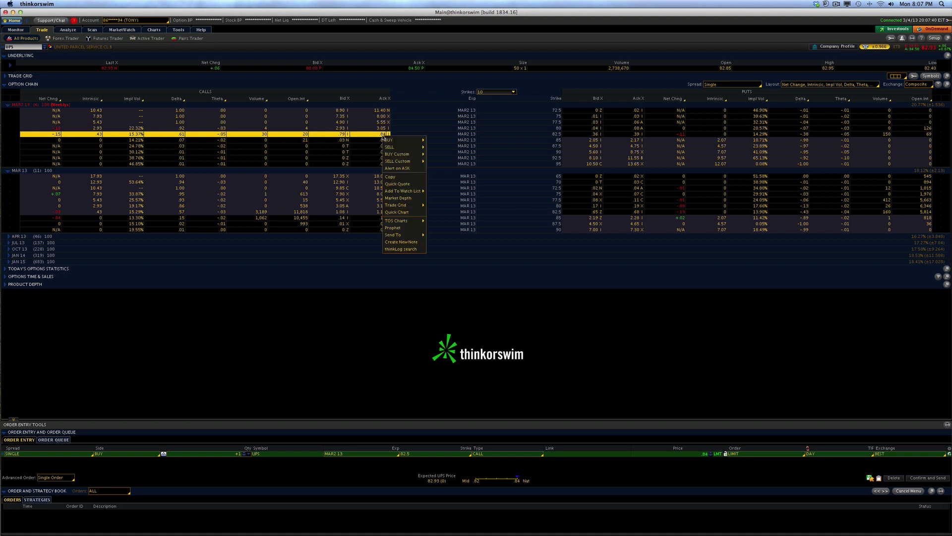
pyautogui.moveTo(394, 155)
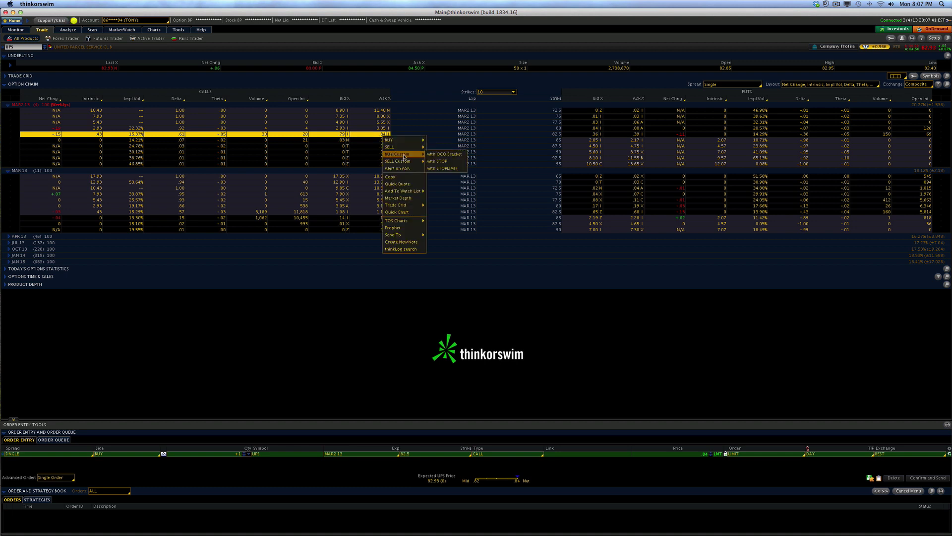
pyautogui.click(444, 154)
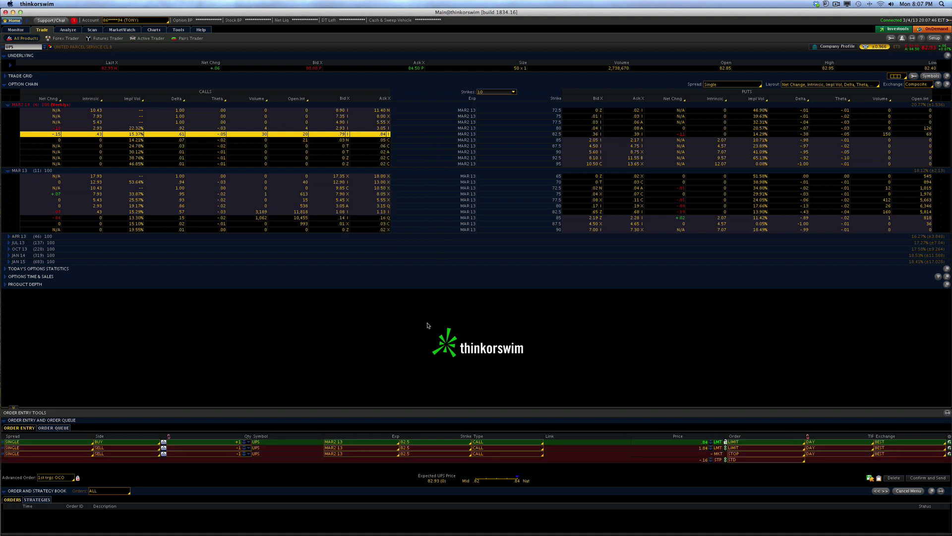
# Step: Make the buy leg a GTC market order conditioned on UPS MARK AT OR ABOVE 83.21
pyautogui.click(949, 441)
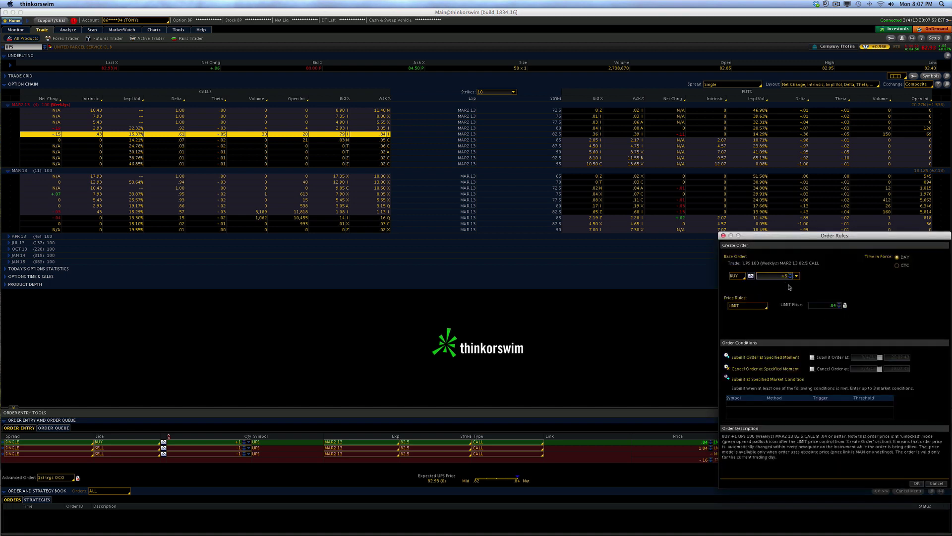
pyautogui.click(746, 306)
pyautogui.click(744, 317)
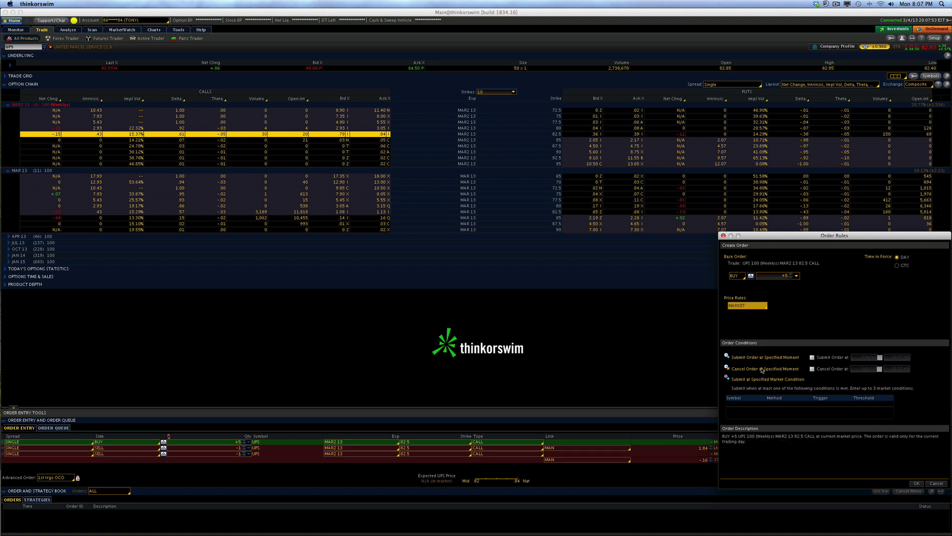
pyautogui.click(751, 405)
pyautogui.click(790, 404)
pyautogui.click(834, 403)
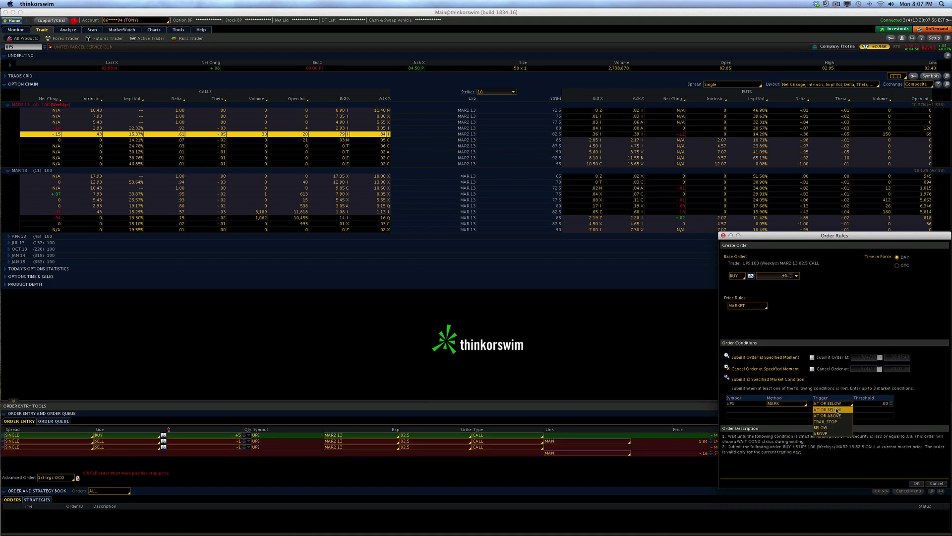
pyautogui.click(837, 417)
pyautogui.click(886, 404)
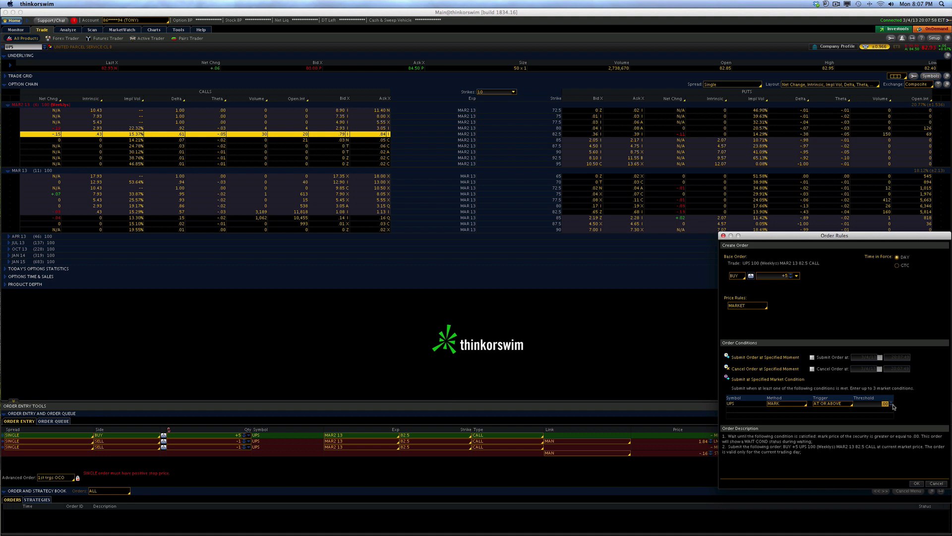
pyautogui.write('83.21')
pyautogui.click(897, 266)
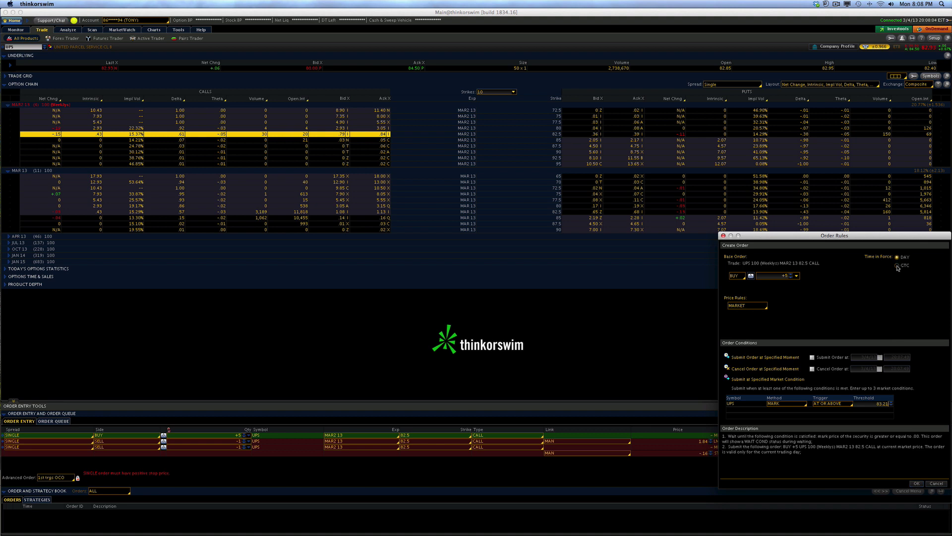
pyautogui.click(916, 484)
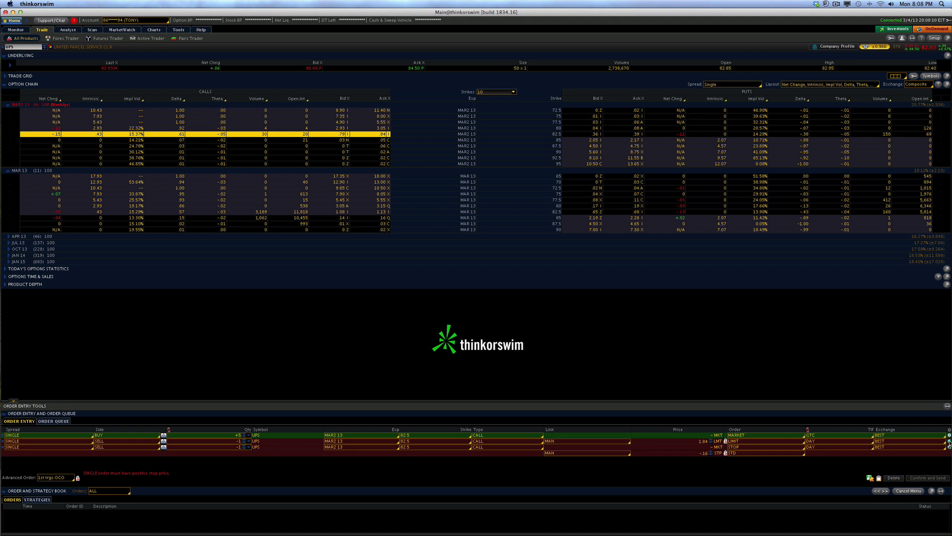
# Step: Make the first sell leg a -5 market order with a UPS MARK AT OR BELOW 82.84 condition
pyautogui.click(949, 441)
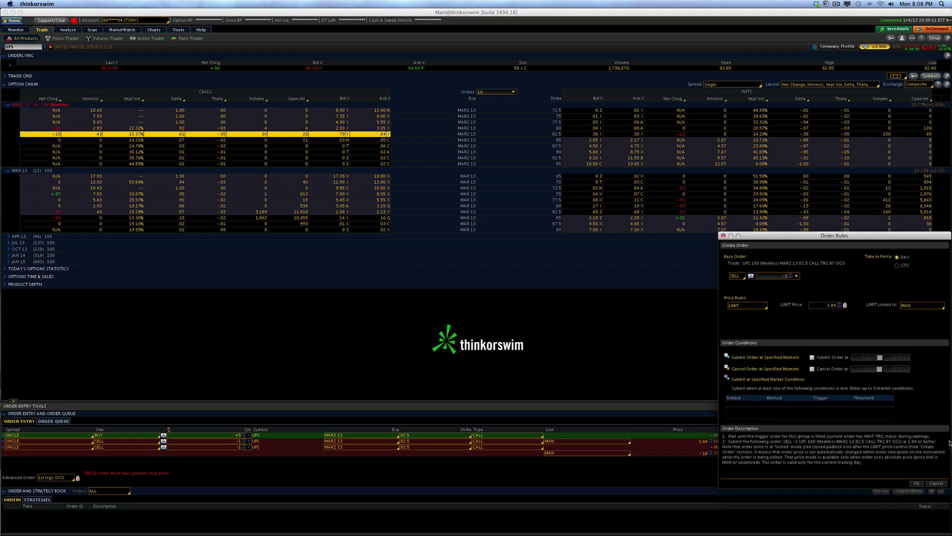
pyautogui.doubleClick(786, 275)
pyautogui.click(755, 307)
pyautogui.click(751, 314)
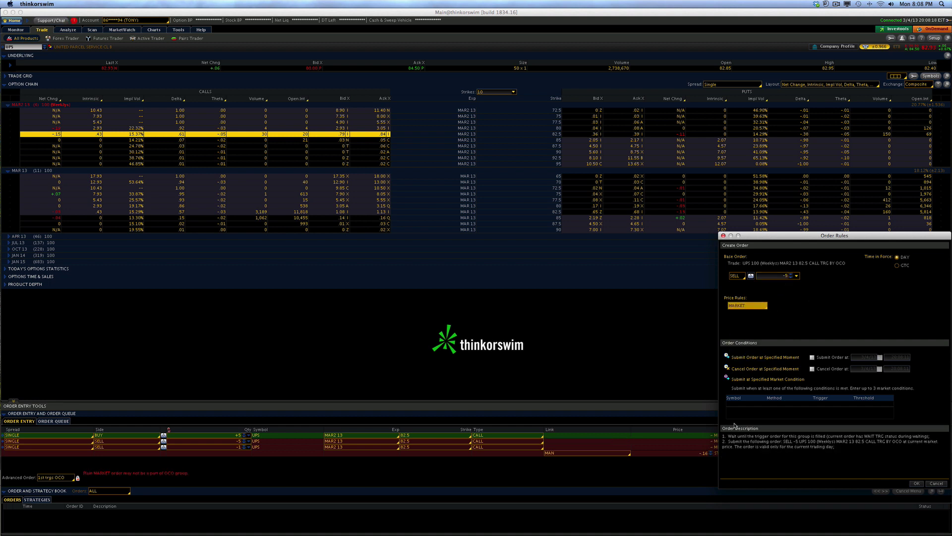
pyautogui.click(735, 404)
pyautogui.click(797, 407)
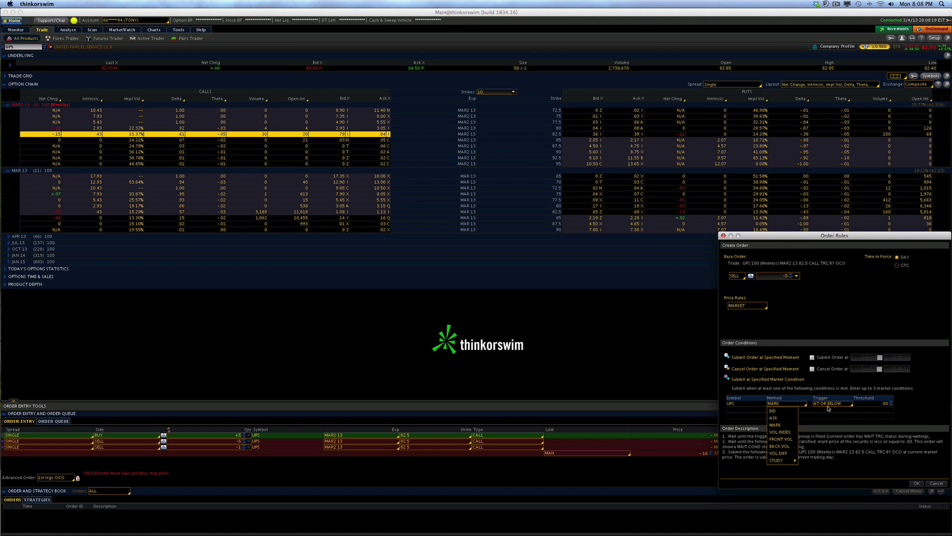
pyautogui.click(876, 407)
pyautogui.write('8')
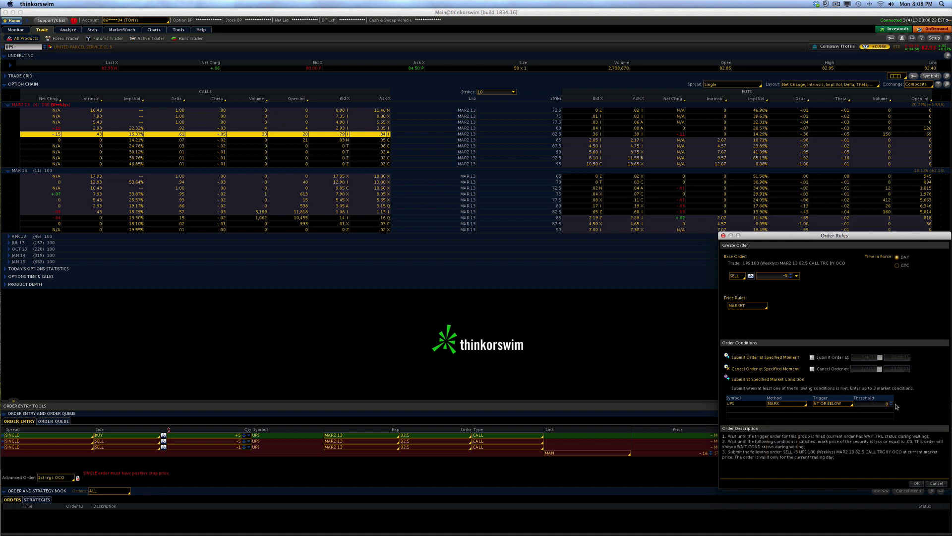
pyautogui.write('2.82')
pyautogui.press('BackSpace')
pyautogui.write('4')
# Step: Confirm the stop exit, then make the third leg a 5-contract TRAILSTOP with -.15 offset
pyautogui.click(915, 483)
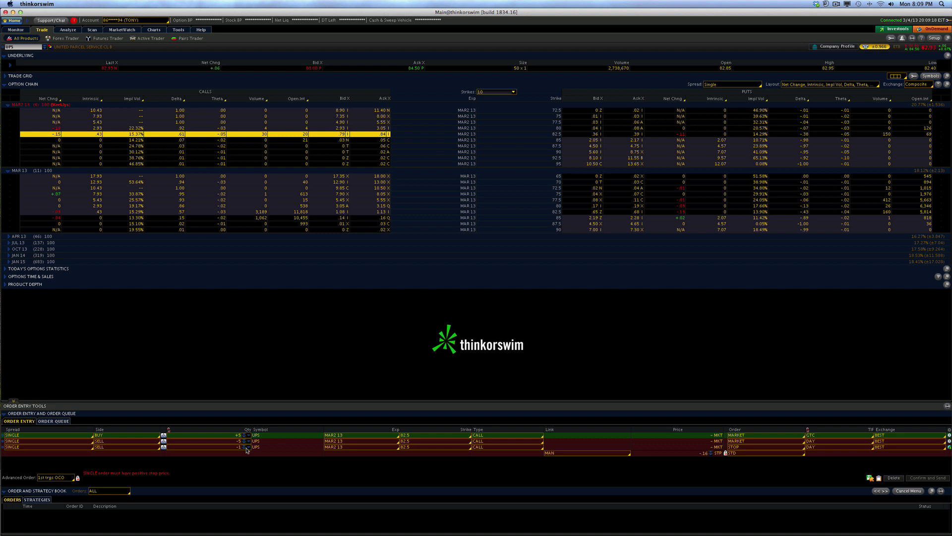
pyautogui.click(949, 447)
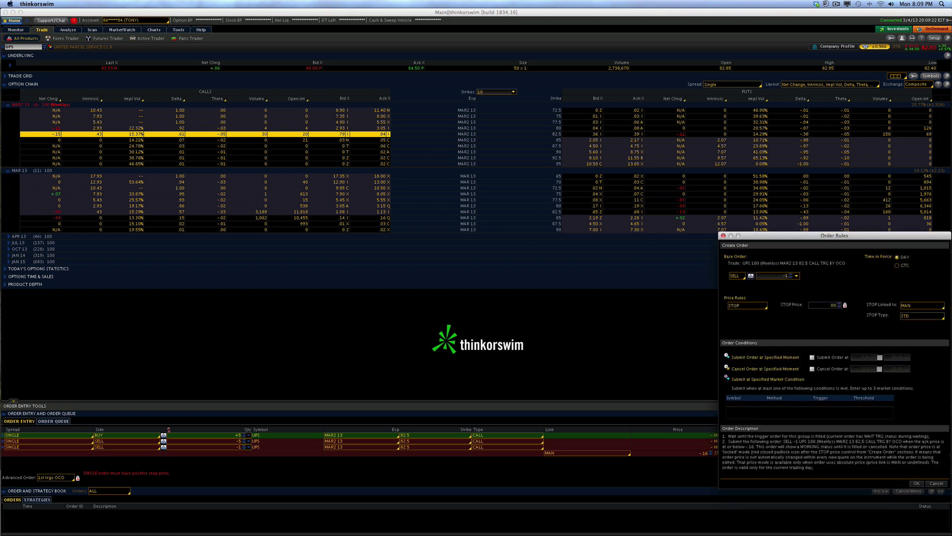
pyautogui.doubleClick(786, 276)
pyautogui.click(748, 305)
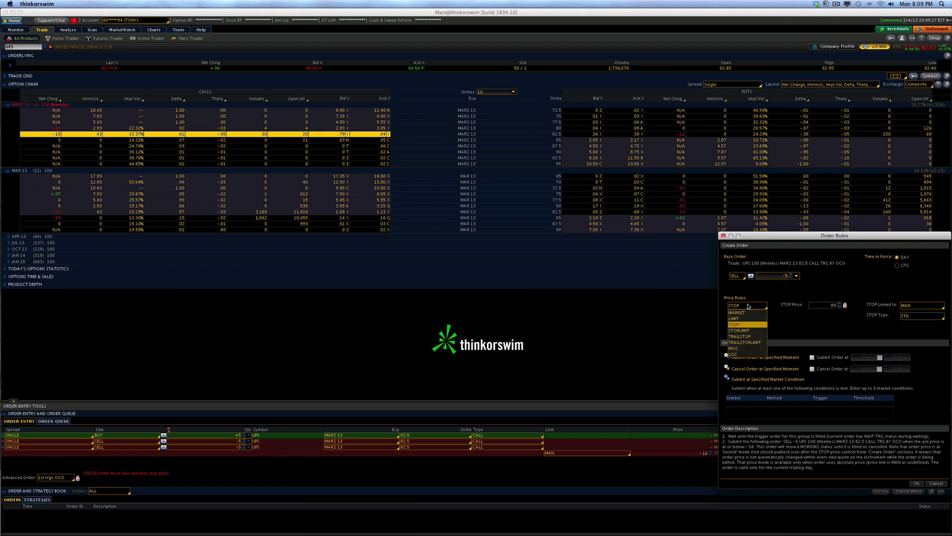
pyautogui.click(743, 336)
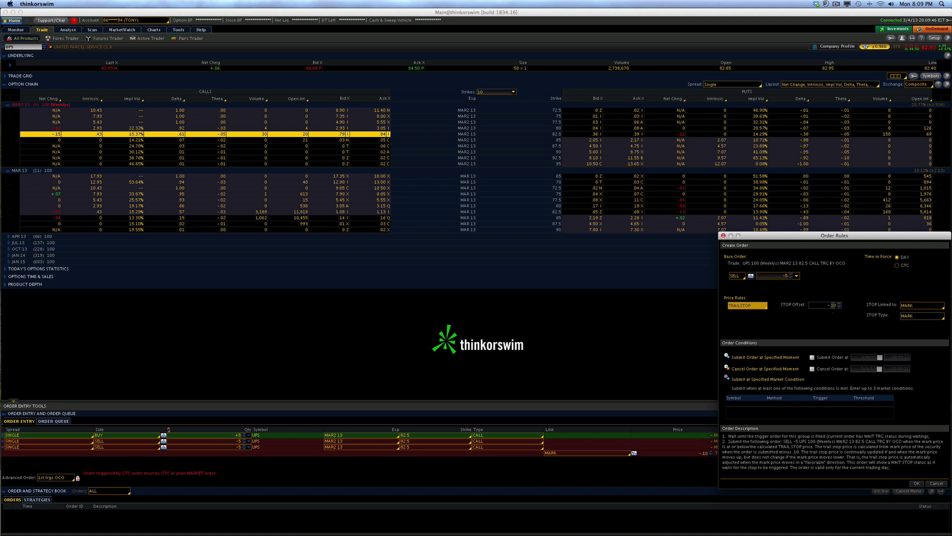
pyautogui.click(835, 305)
pyautogui.press('BackSpace')
pyautogui.write('5')
# Step: Condition the trailing-stop leg on UPS MARK AT OR ABOVE 83.81, set GTC, and confirm
pyautogui.click(744, 407)
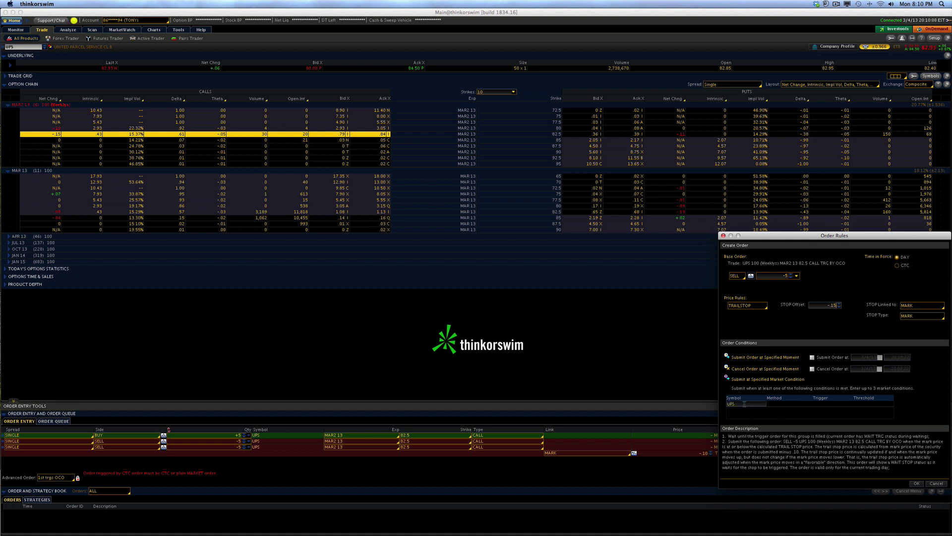
pyautogui.click(831, 403)
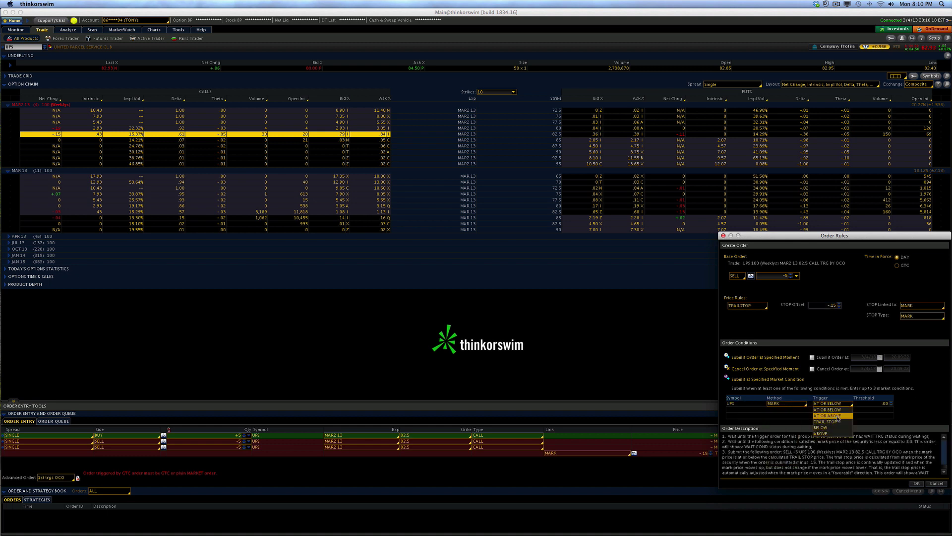
pyautogui.click(827, 415)
pyautogui.click(886, 403)
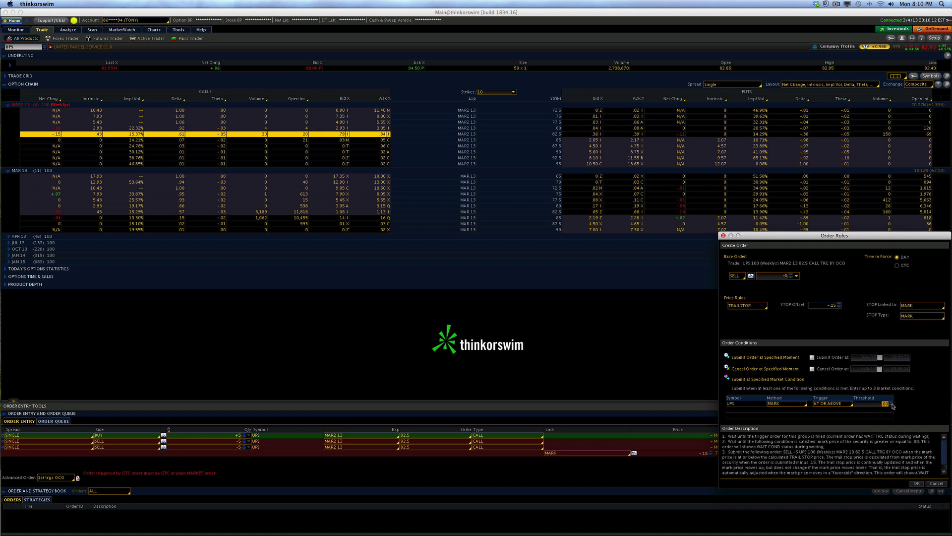
pyautogui.write('83.81')
pyautogui.click(900, 267)
pyautogui.click(918, 483)
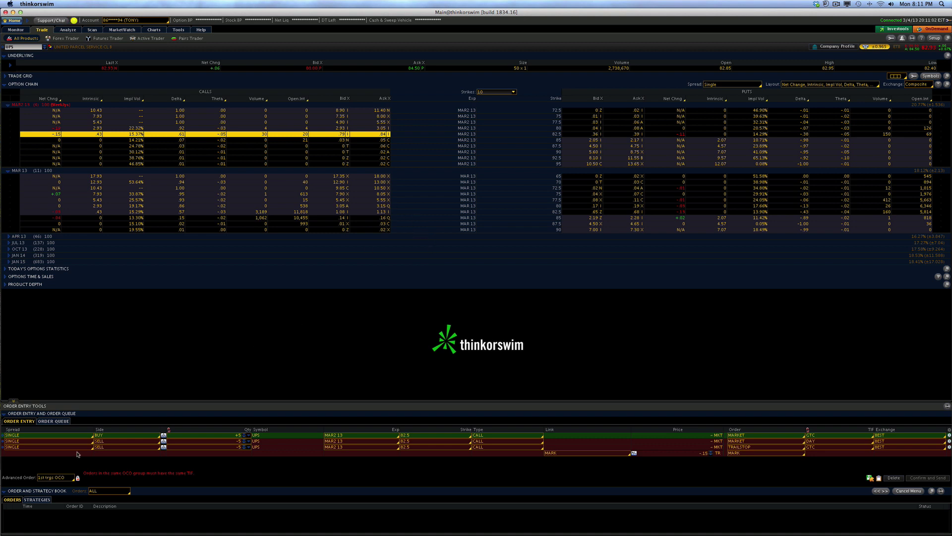
# Step: Revert to a single order on the 82.5 call and make it a 5-contract market buy
pyautogui.click(57, 479)
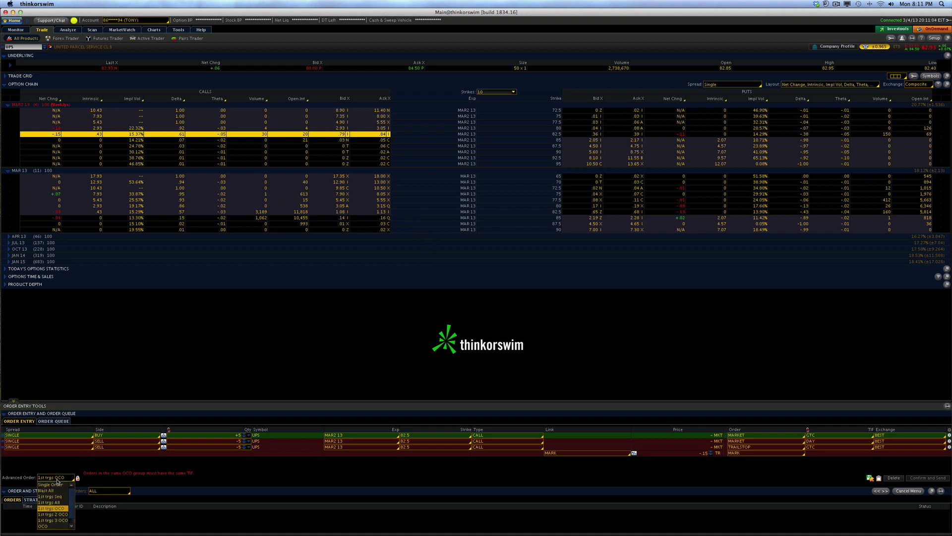
pyautogui.click(56, 484)
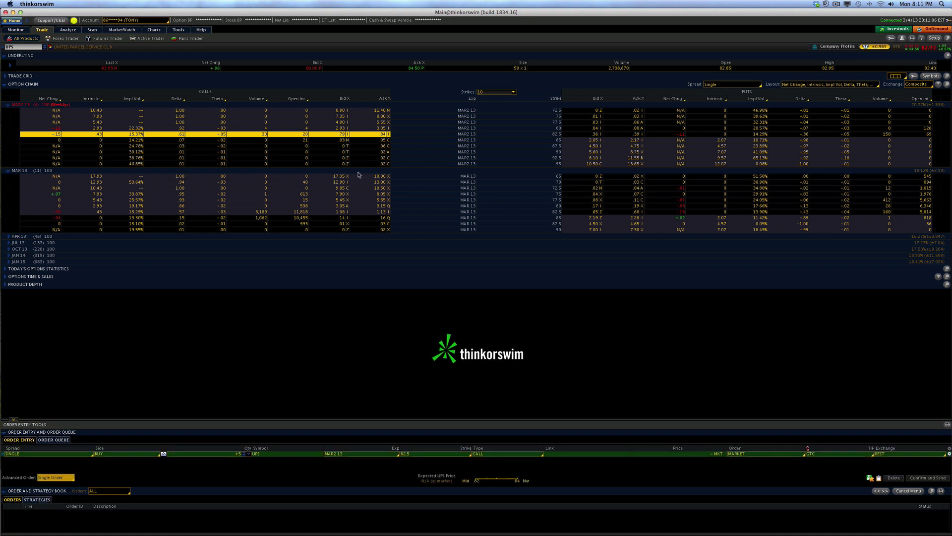
pyautogui.click(384, 136)
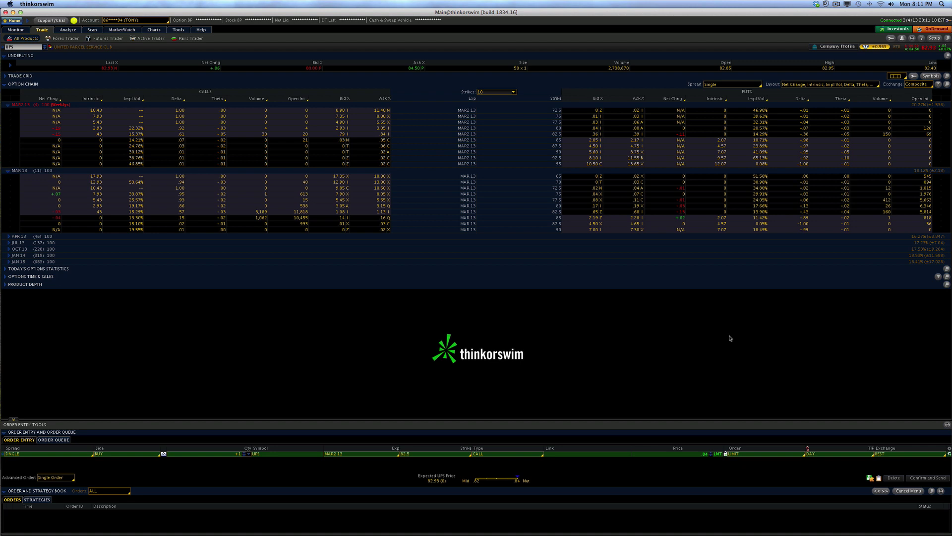
pyautogui.click(949, 454)
pyautogui.click(785, 276)
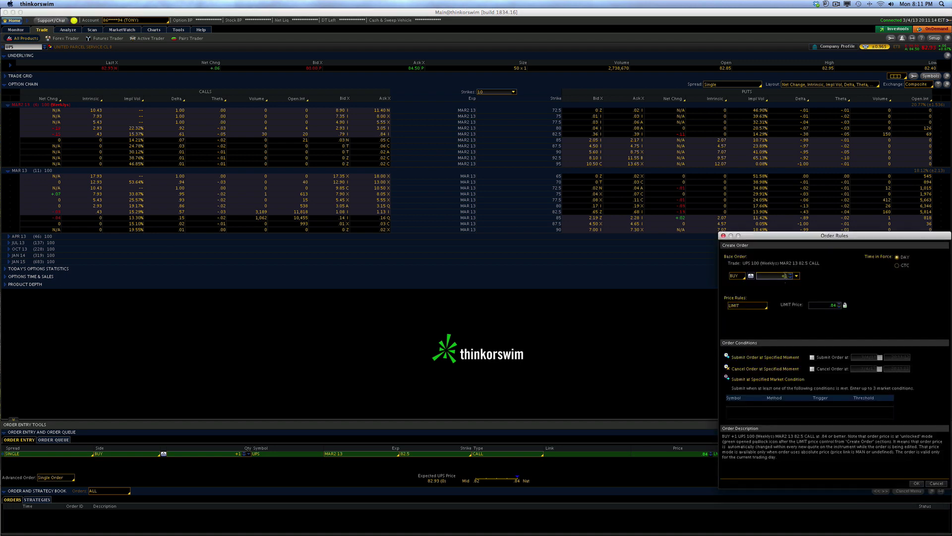
pyautogui.write('5')
pyautogui.click(747, 305)
pyautogui.click(744, 312)
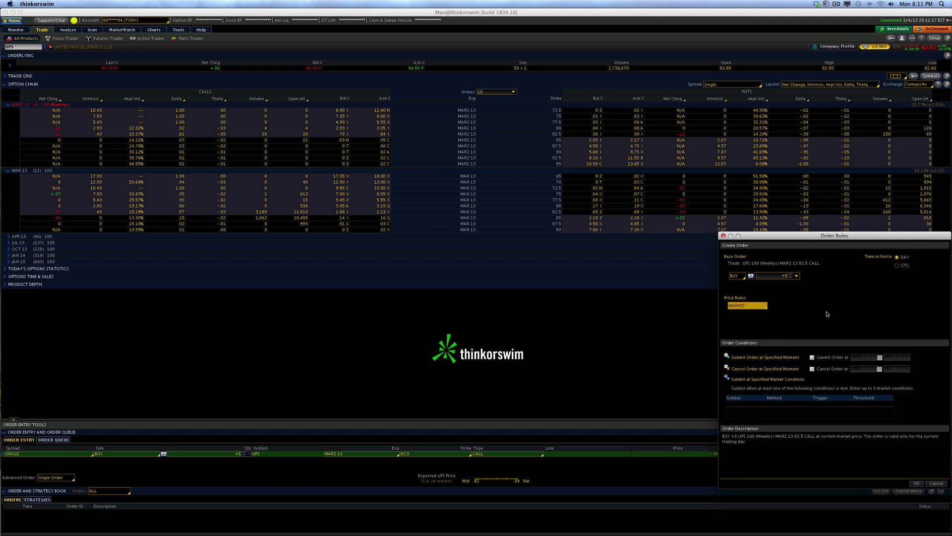
# Step: Add a UPS MARK AT OR ABOVE 83.21 condition, keep GTC, and confirm the rules
pyautogui.click(744, 404)
pyautogui.click(782, 404)
pyautogui.click(822, 405)
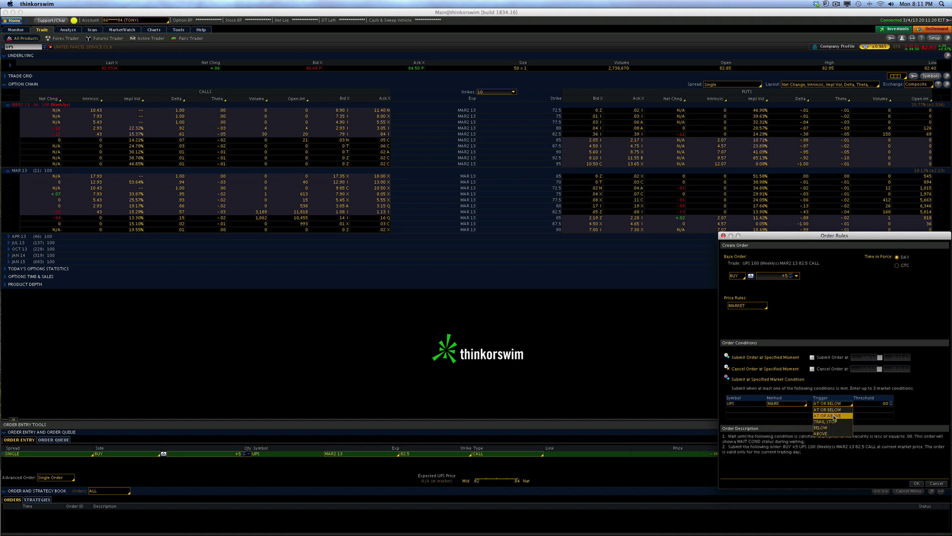
pyautogui.click(827, 410)
pyautogui.click(884, 404)
pyautogui.write('8')
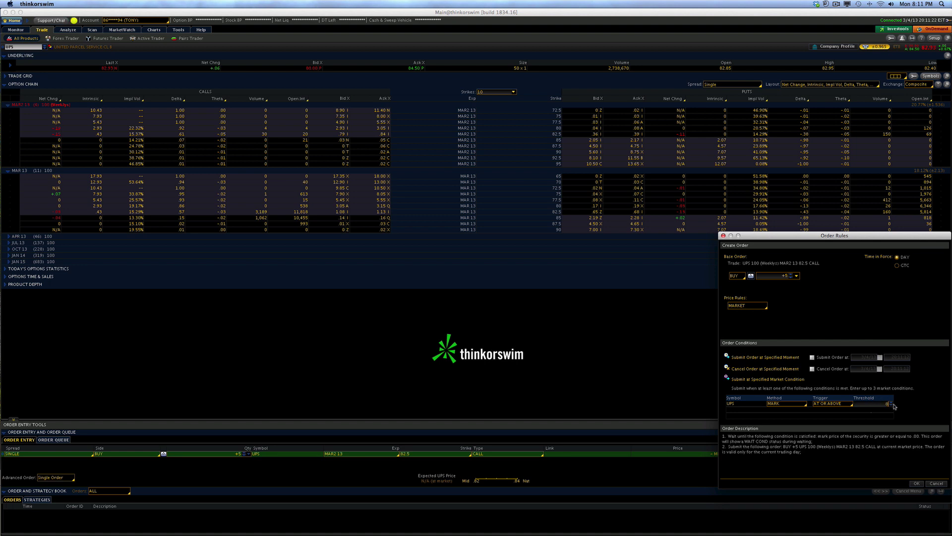
pyautogui.write('3.21')
pyautogui.click(897, 265)
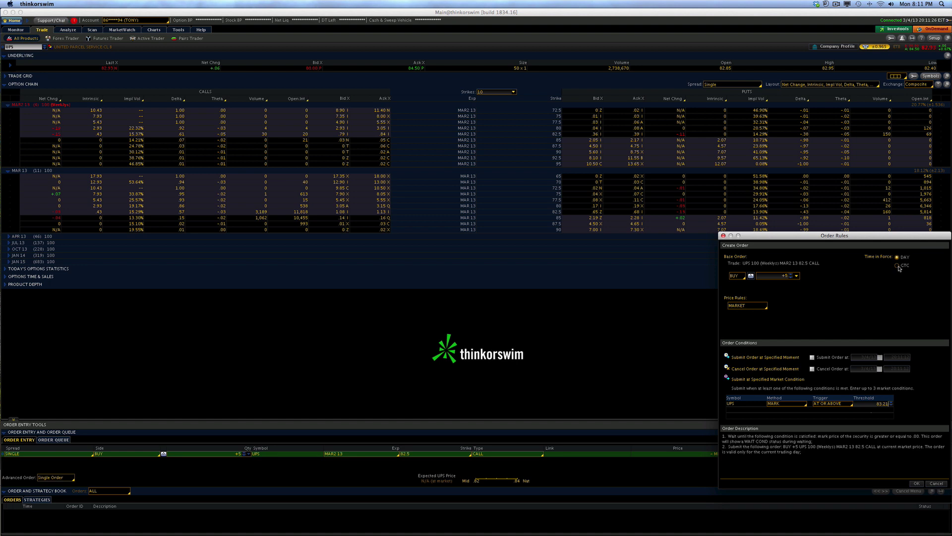
pyautogui.click(917, 483)
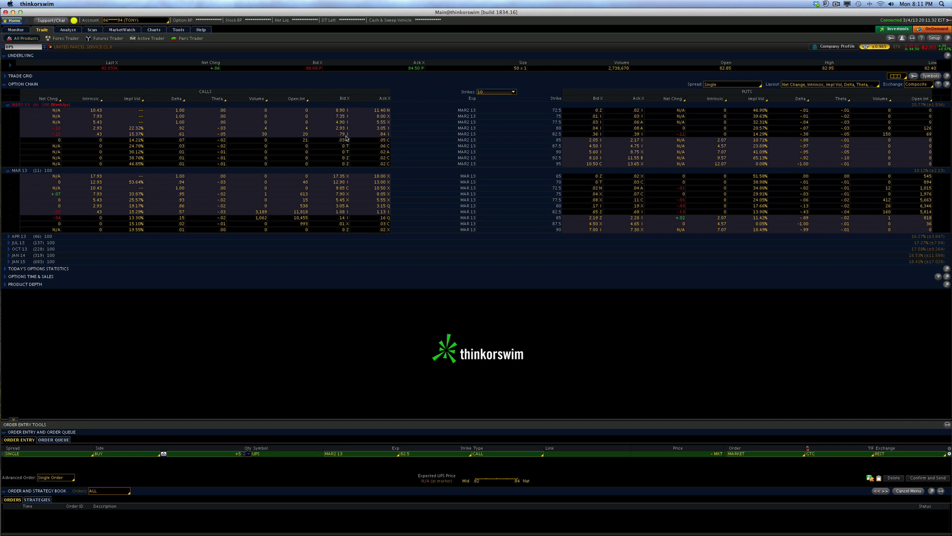
# Step: Switch the advanced order type to 1st trgs OCO and add a sell leg for the 82.5 call
pyautogui.click(49, 477)
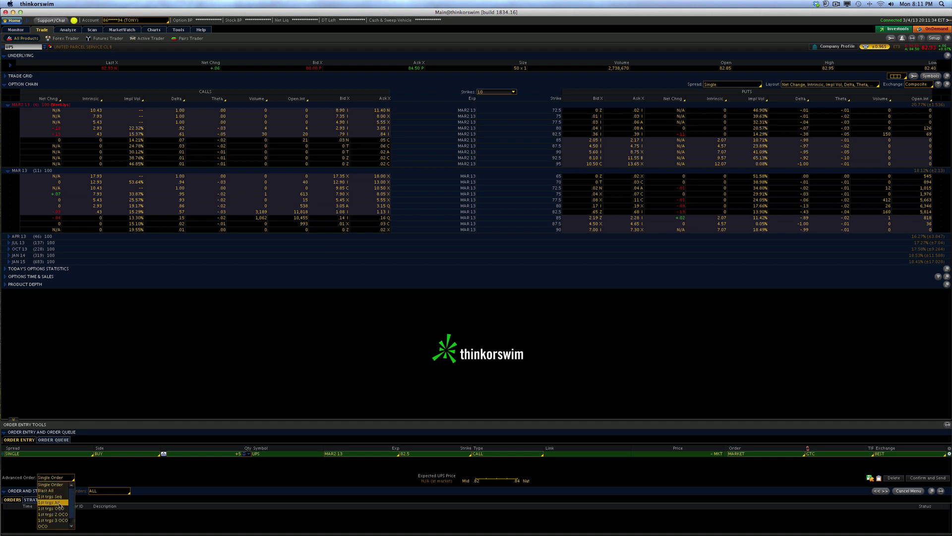
pyautogui.click(59, 508)
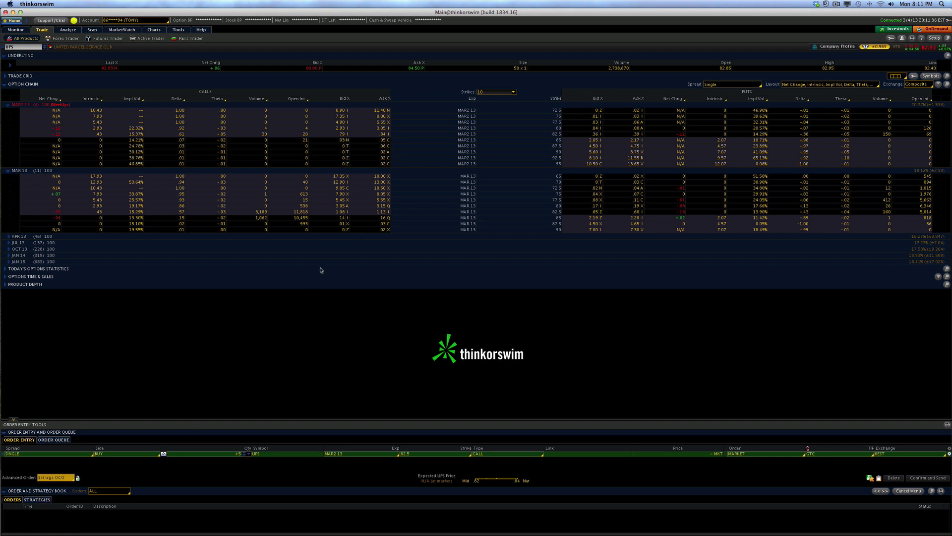
pyautogui.click(341, 135)
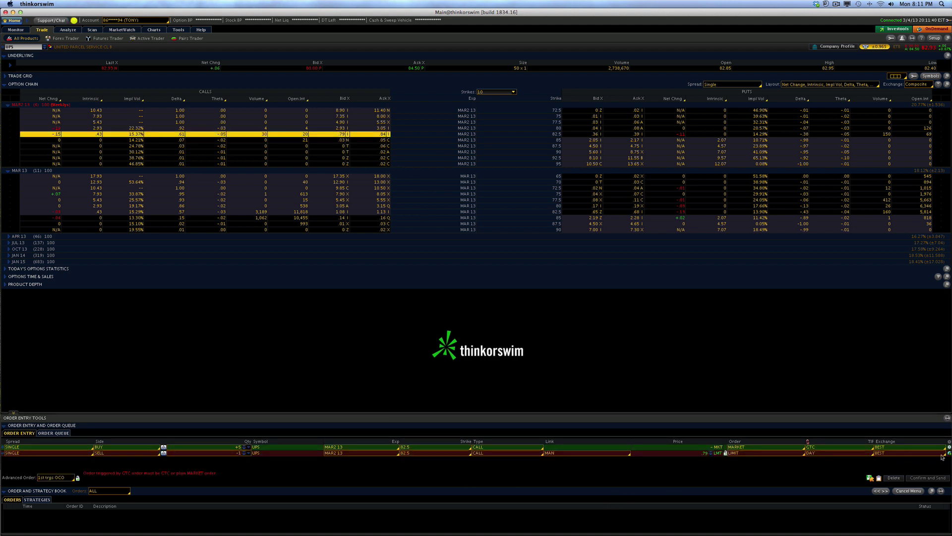
# Step: Make the sell leg a 5-contract market order triggered at UPS mark 82.84 or below
pyautogui.click(949, 454)
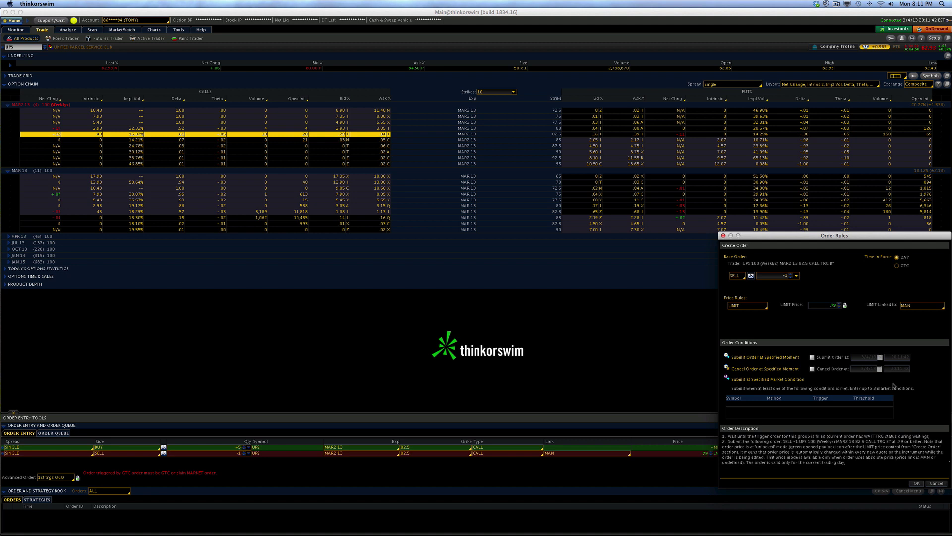
pyautogui.click(743, 306)
pyautogui.click(745, 312)
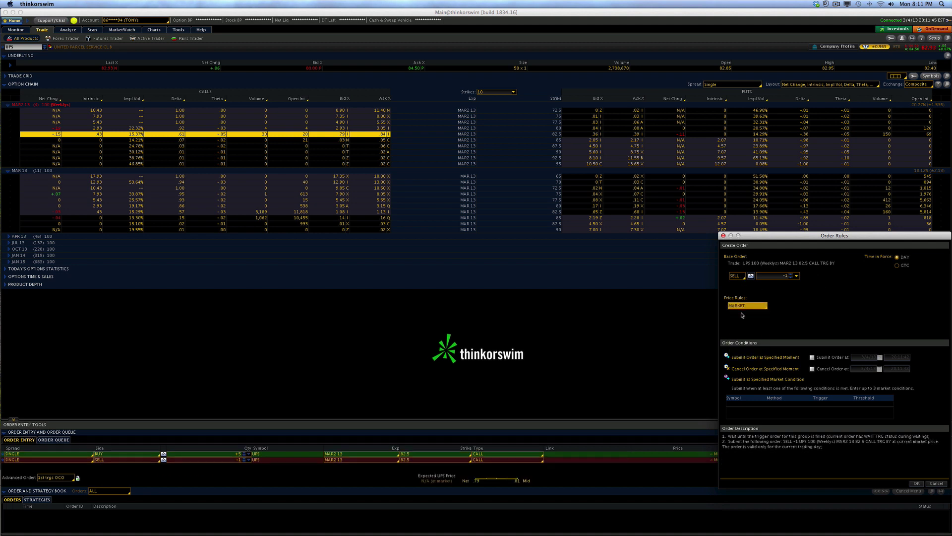
pyautogui.doubleClick(786, 275)
pyautogui.write('5')
pyautogui.click(787, 405)
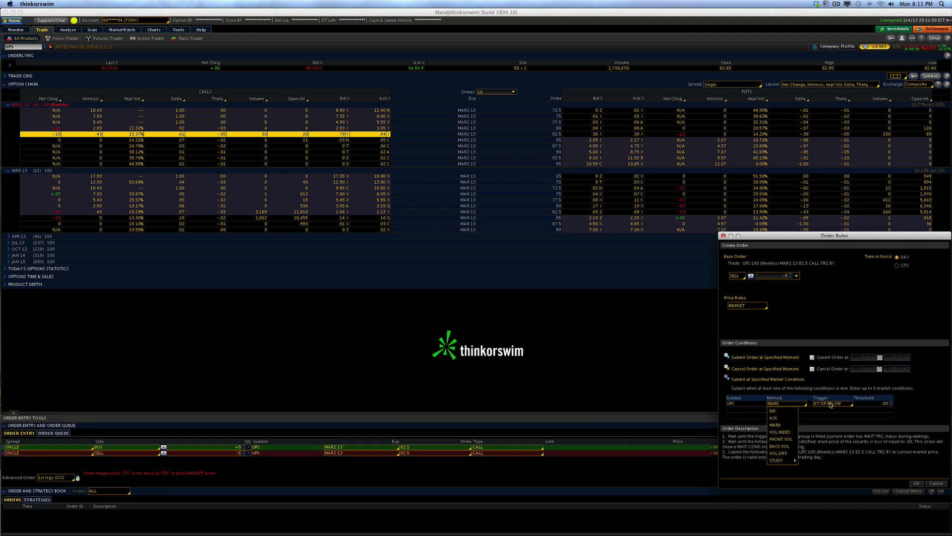
pyautogui.click(873, 404)
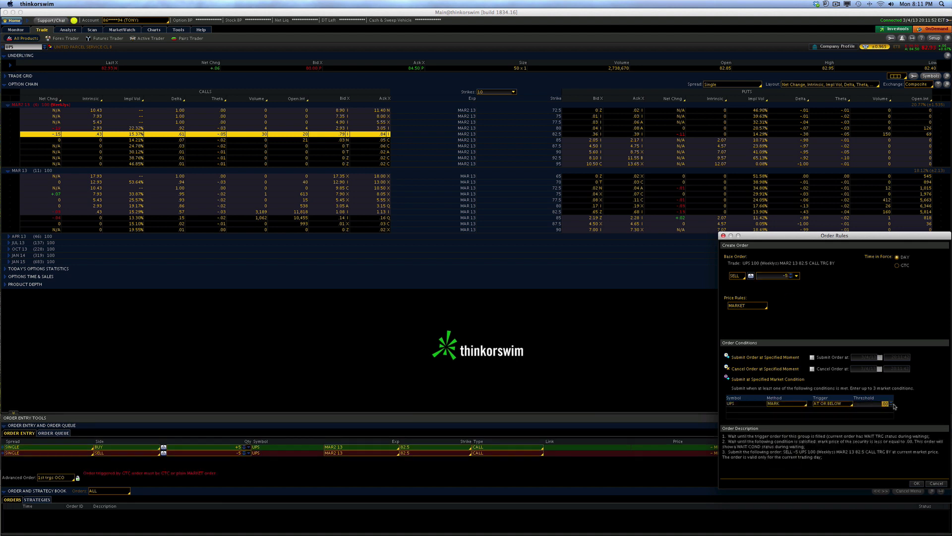
pyautogui.write('82.84')
pyautogui.click(917, 483)
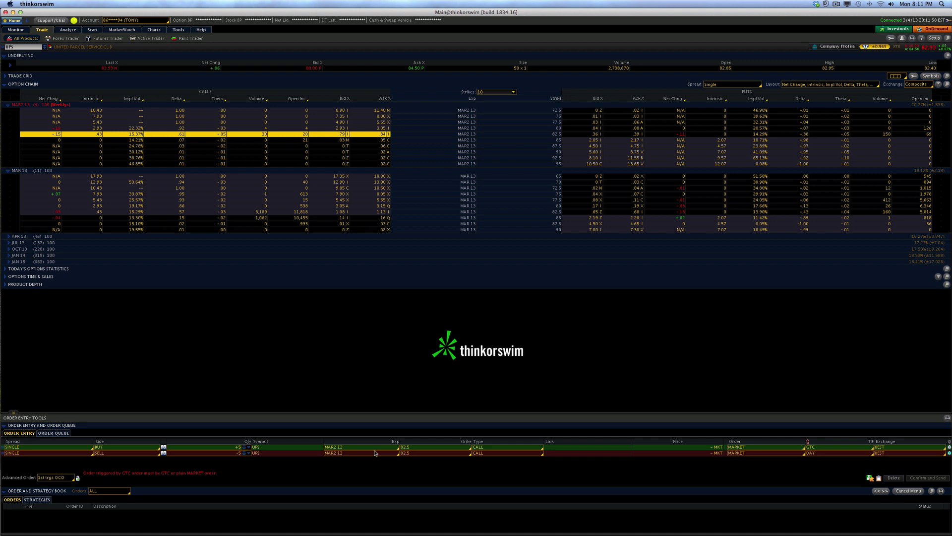
# Step: Add a third sell leg for the 82.5 call as a market order
pyautogui.click(342, 135)
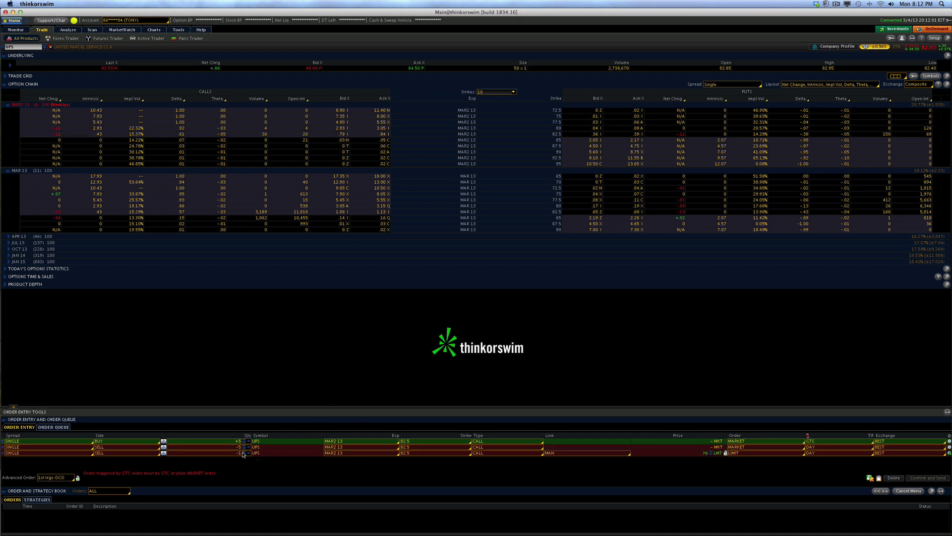
pyautogui.click(948, 452)
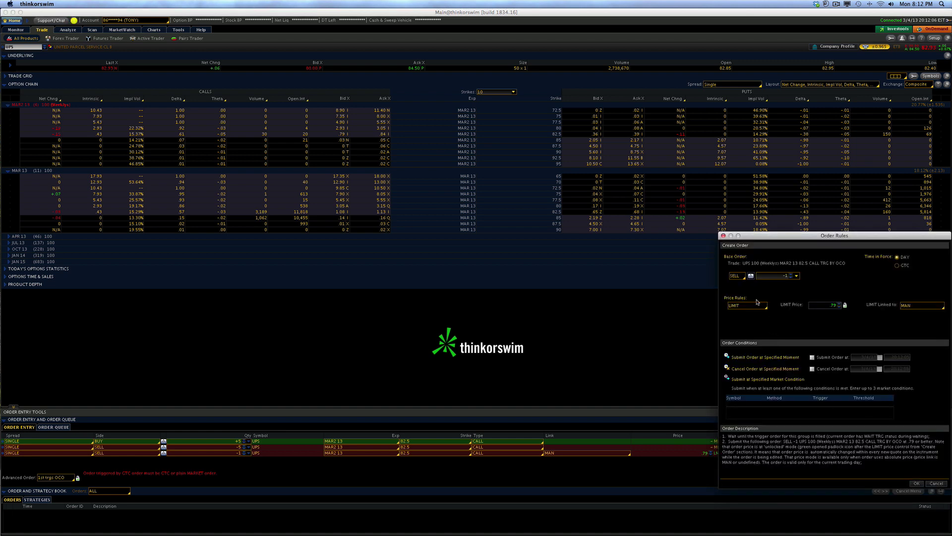
pyautogui.click(788, 276)
pyautogui.click(758, 306)
pyautogui.click(749, 315)
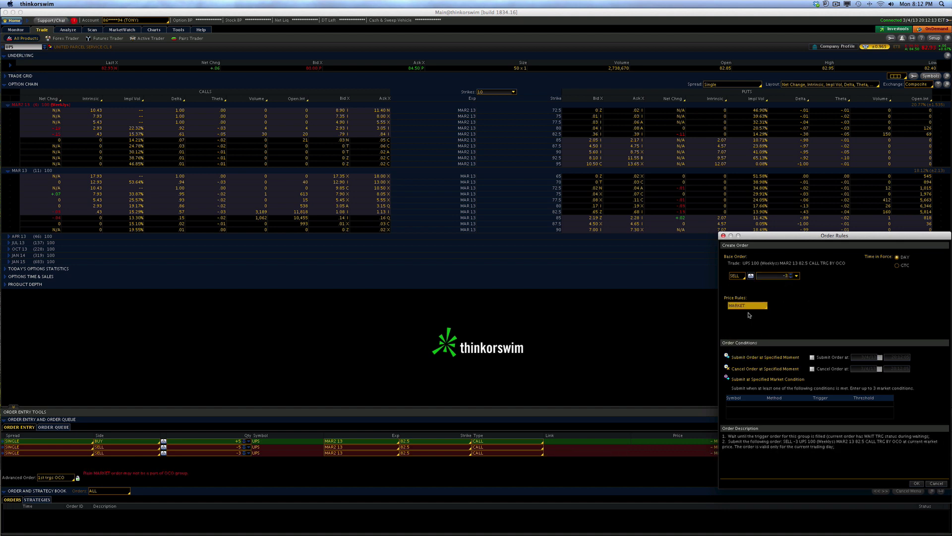
# Step: Trigger the third leg when UPS mark reaches 83.81 or above and confirm
pyautogui.click(746, 405)
pyautogui.click(787, 404)
pyautogui.click(837, 405)
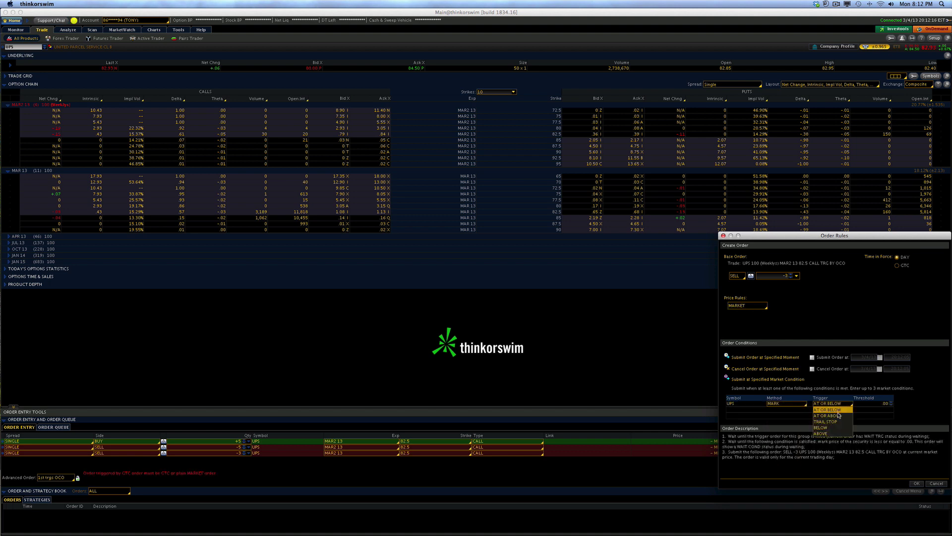
pyautogui.click(838, 418)
pyautogui.click(885, 404)
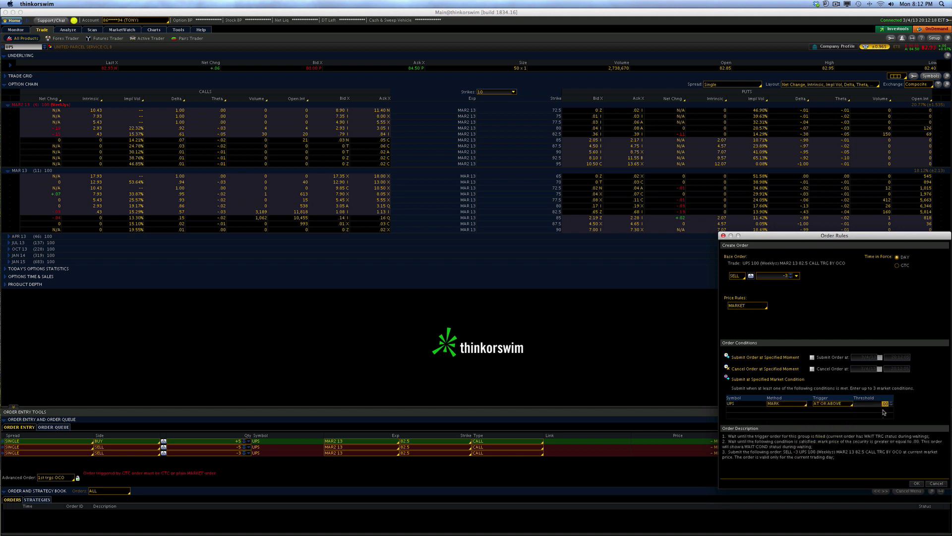
pyautogui.write('83.81')
pyautogui.click(916, 484)
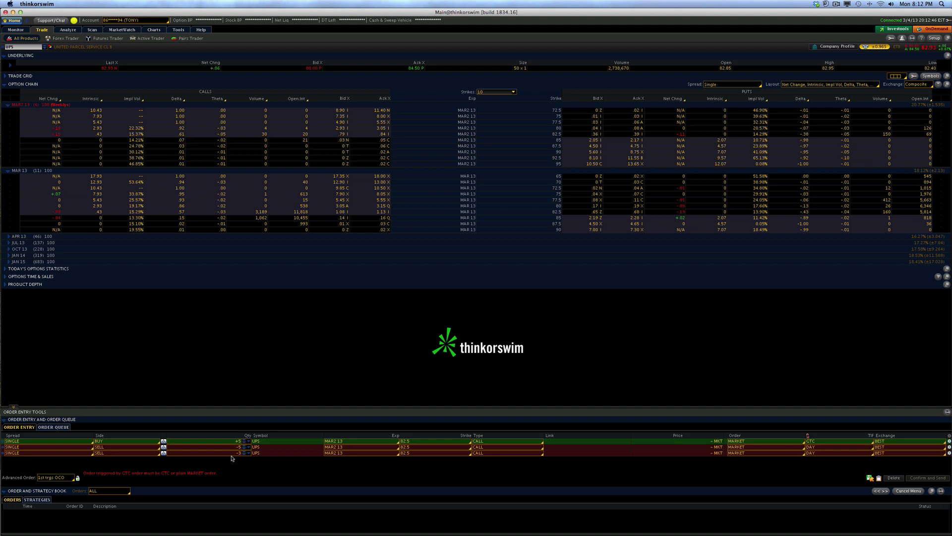
# Step: Change the 3-contract exit to a TRAILSTOP with a -.15 offset and confirm
pyautogui.click(948, 453)
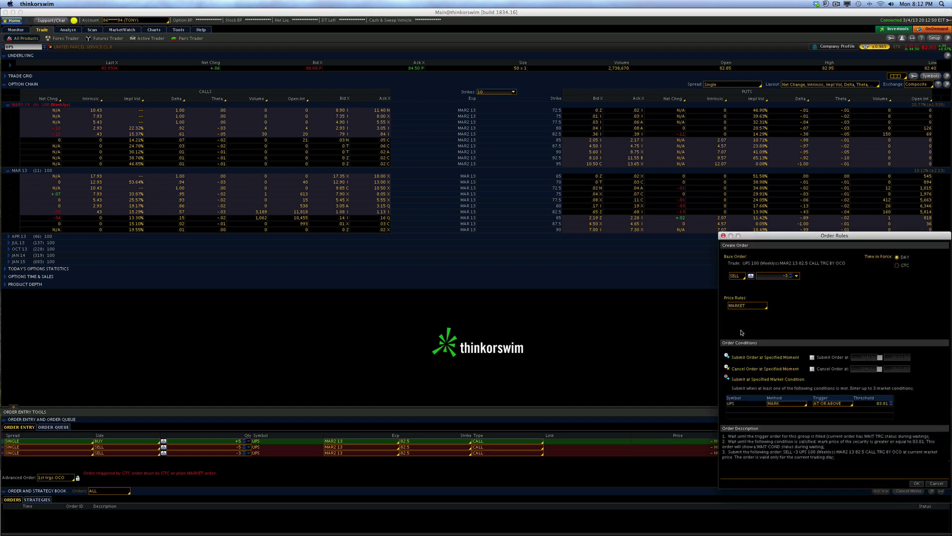
pyautogui.click(747, 305)
pyautogui.click(748, 336)
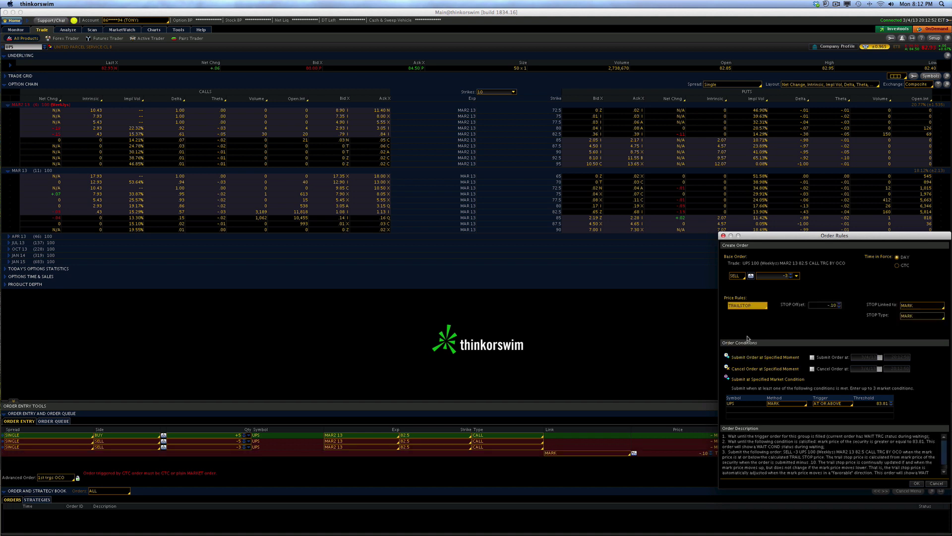
pyautogui.click(834, 305)
pyautogui.click(918, 484)
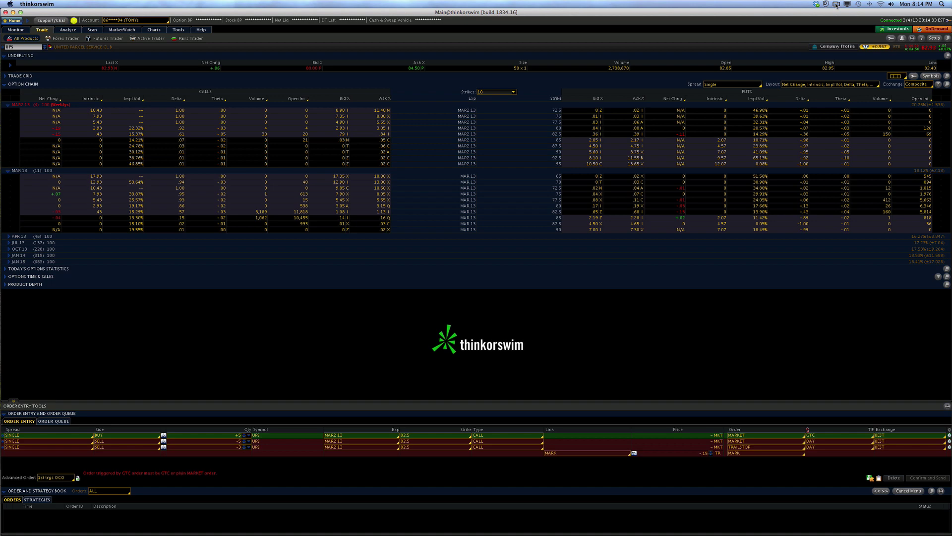
# Step: Back in Safari, close the Silver table and open the Platinum trading levels 3-4-2013 post from Members Blog
pyautogui.press('super+Tab')
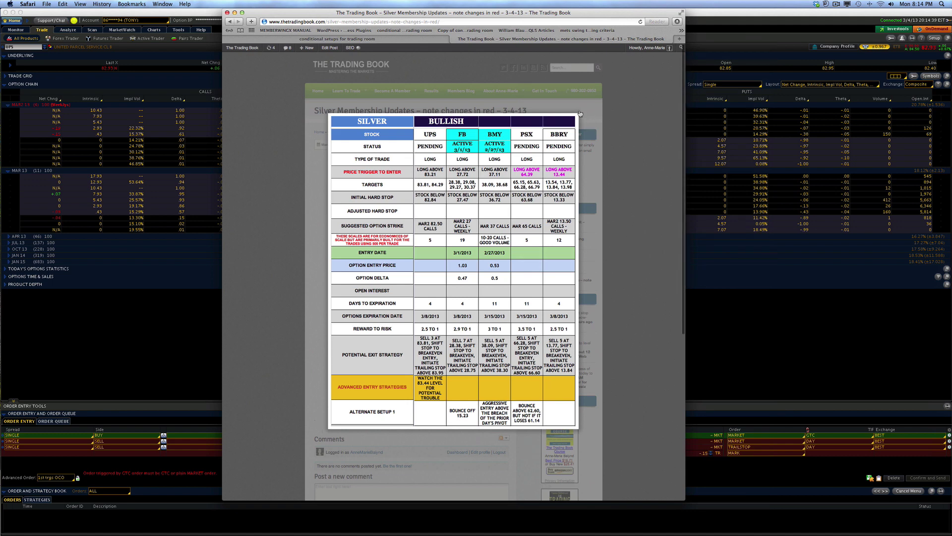
pyautogui.click(578, 113)
pyautogui.click(462, 94)
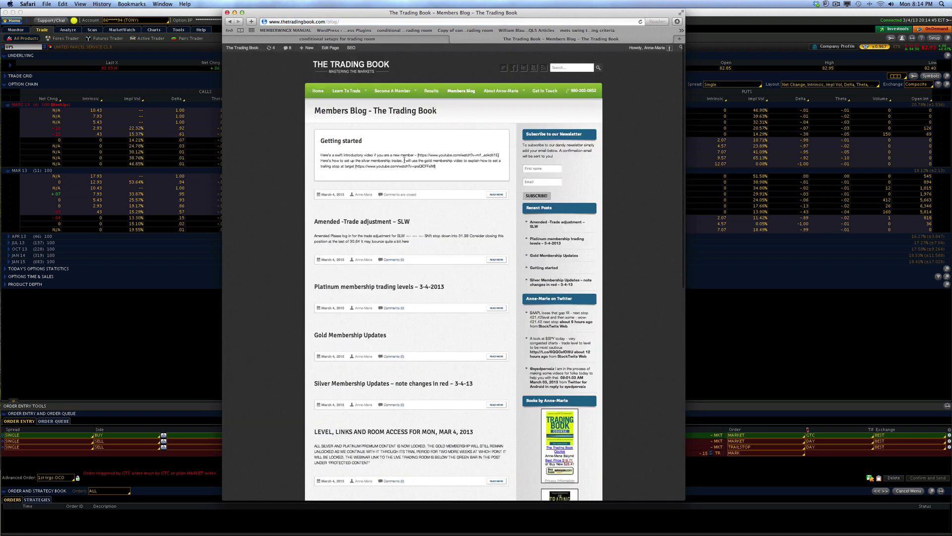
pyautogui.click(497, 308)
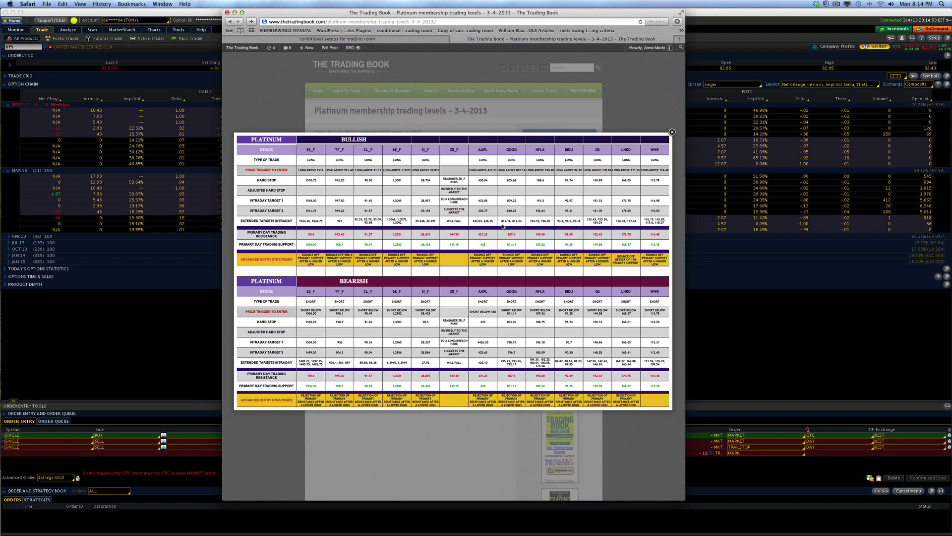
# Step: Zoom in on the Platinum 3-4-2013 table and widen the Safari window until LNKD and WHR show
pyautogui.click(82, 4)
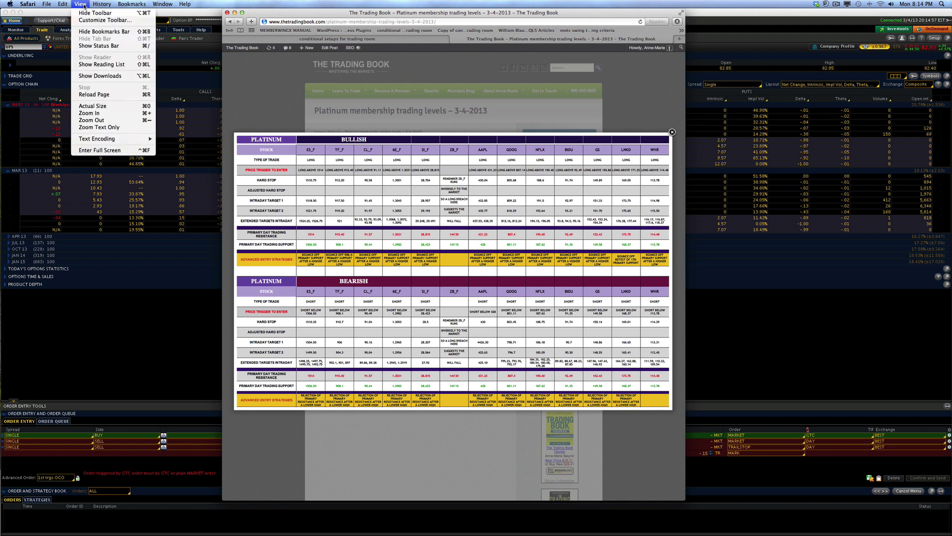
pyautogui.click(97, 117)
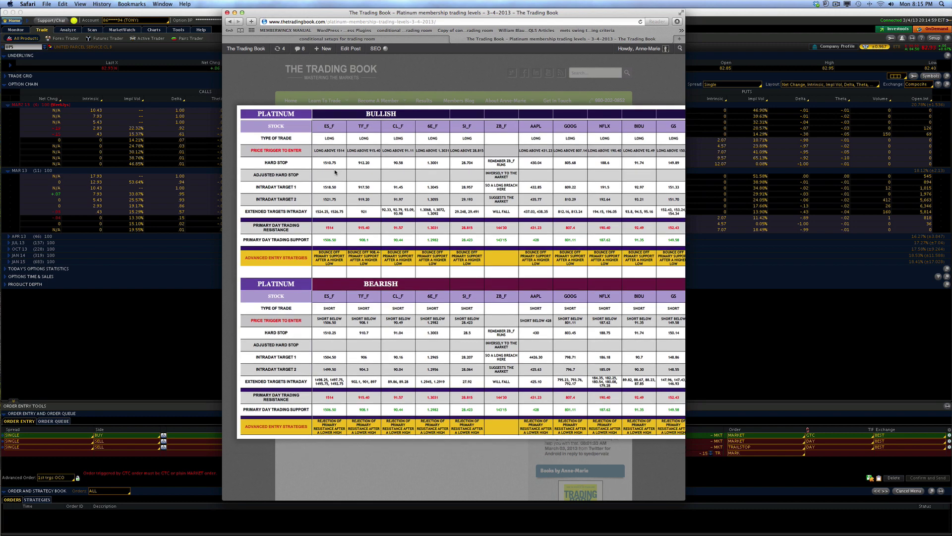
pyautogui.hscroll(4, 455, 166)
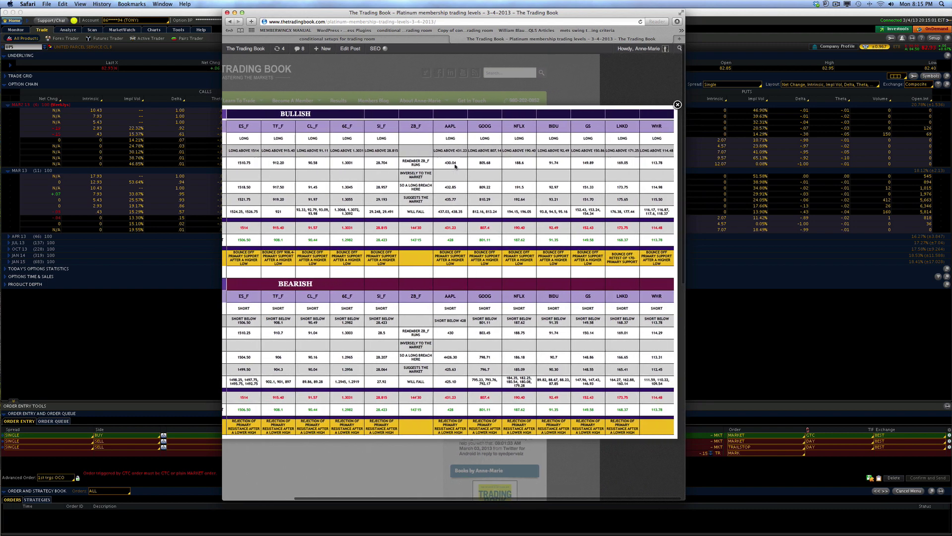
pyautogui.hscroll(-4, 455, 166)
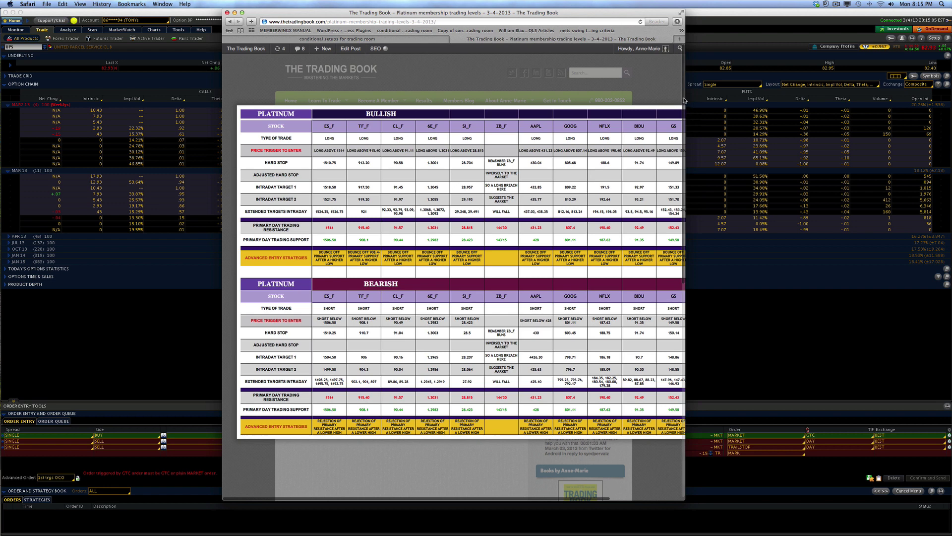
pyautogui.moveTo(683, 101); pyautogui.dragTo(794, 102)
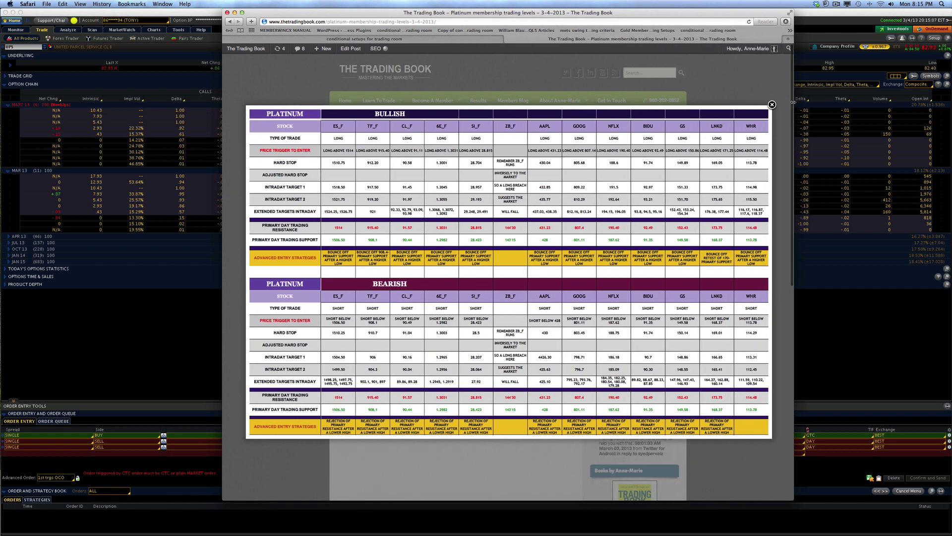